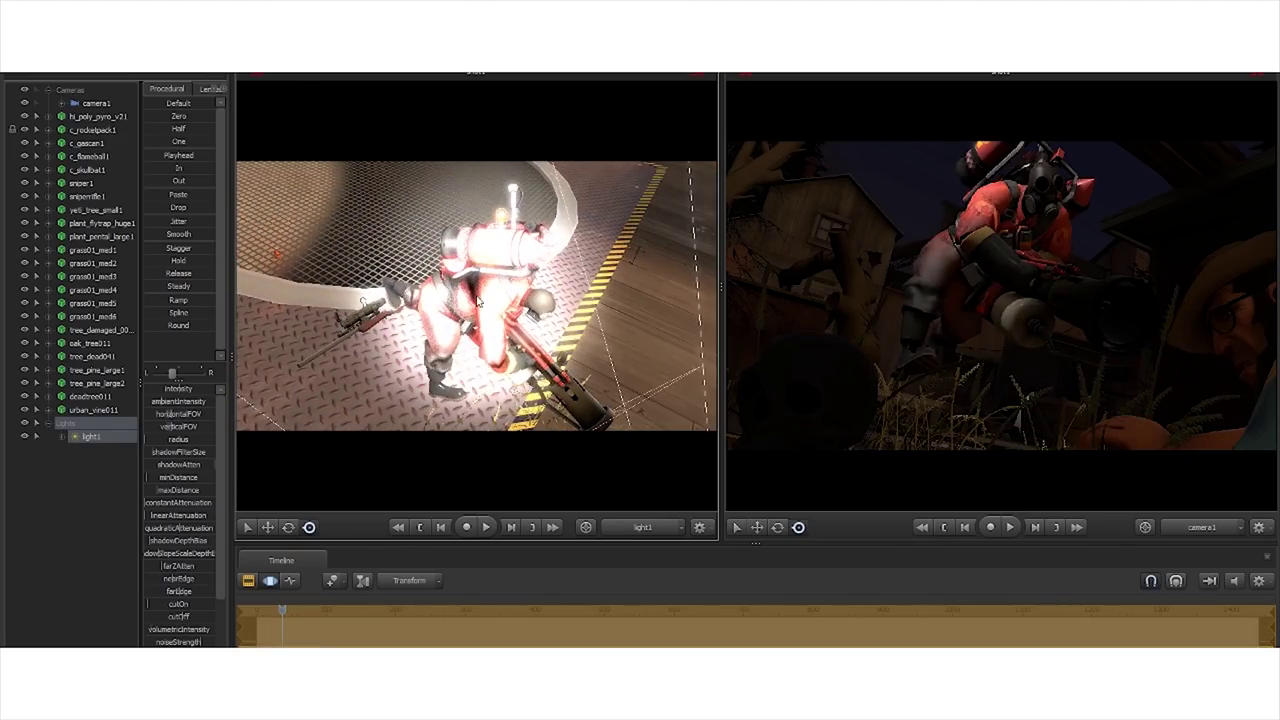
scroll(190, 500, "down", 3)
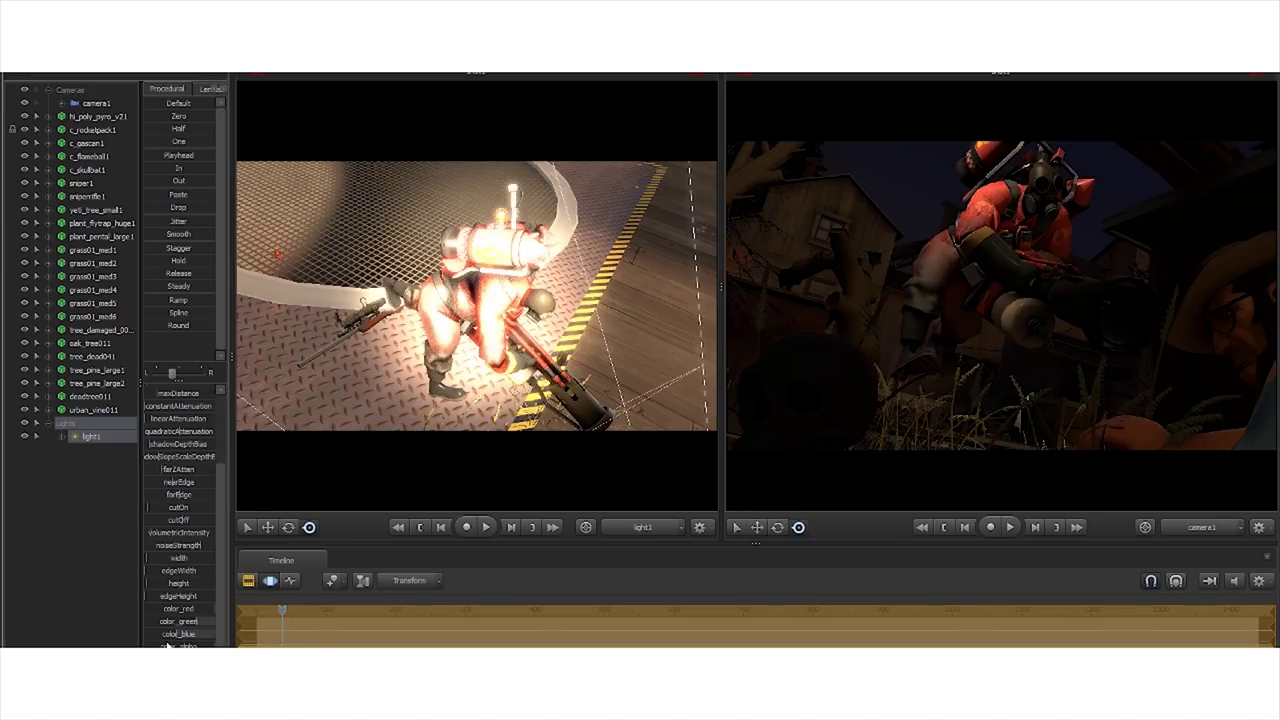
scroll(208, 622, "up", 3)
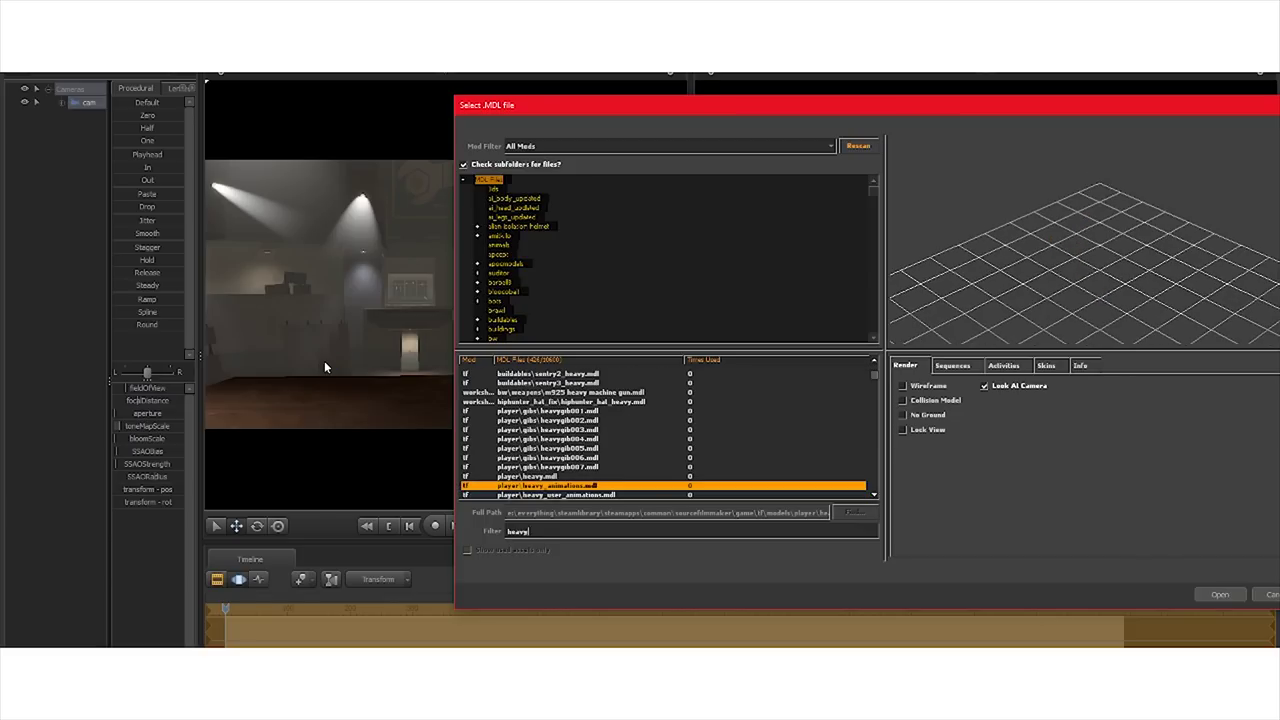
- Choose the plain Heavy player model from the model list
key("Down")
key("Up")
key("Up")
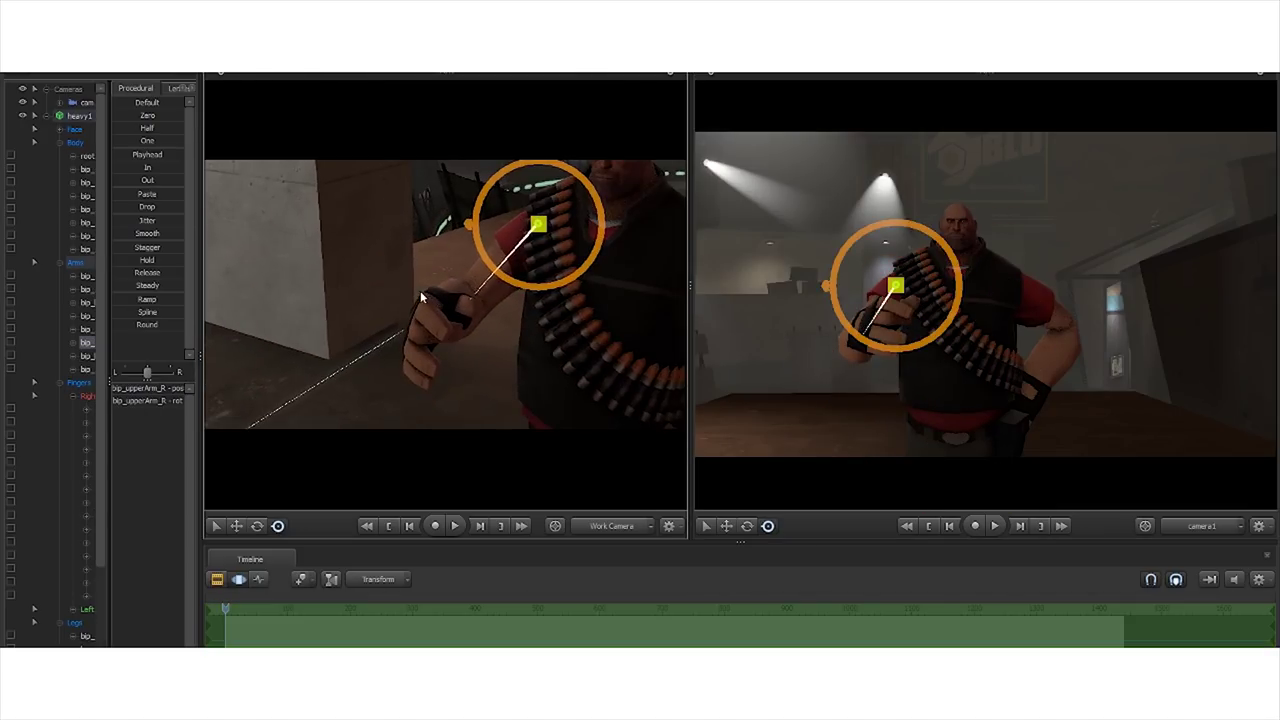
- Select the Heavy's right index finger and show his bone skeleton
left_click(435, 306)
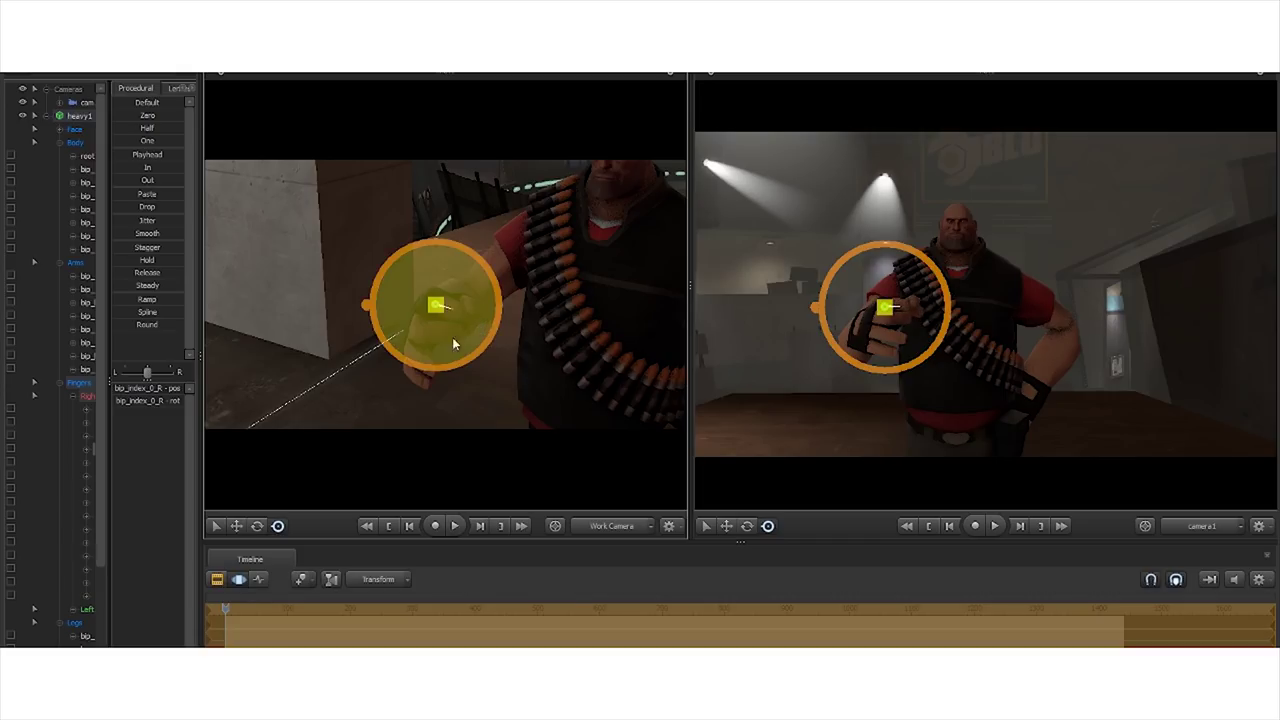
key("ctrl")
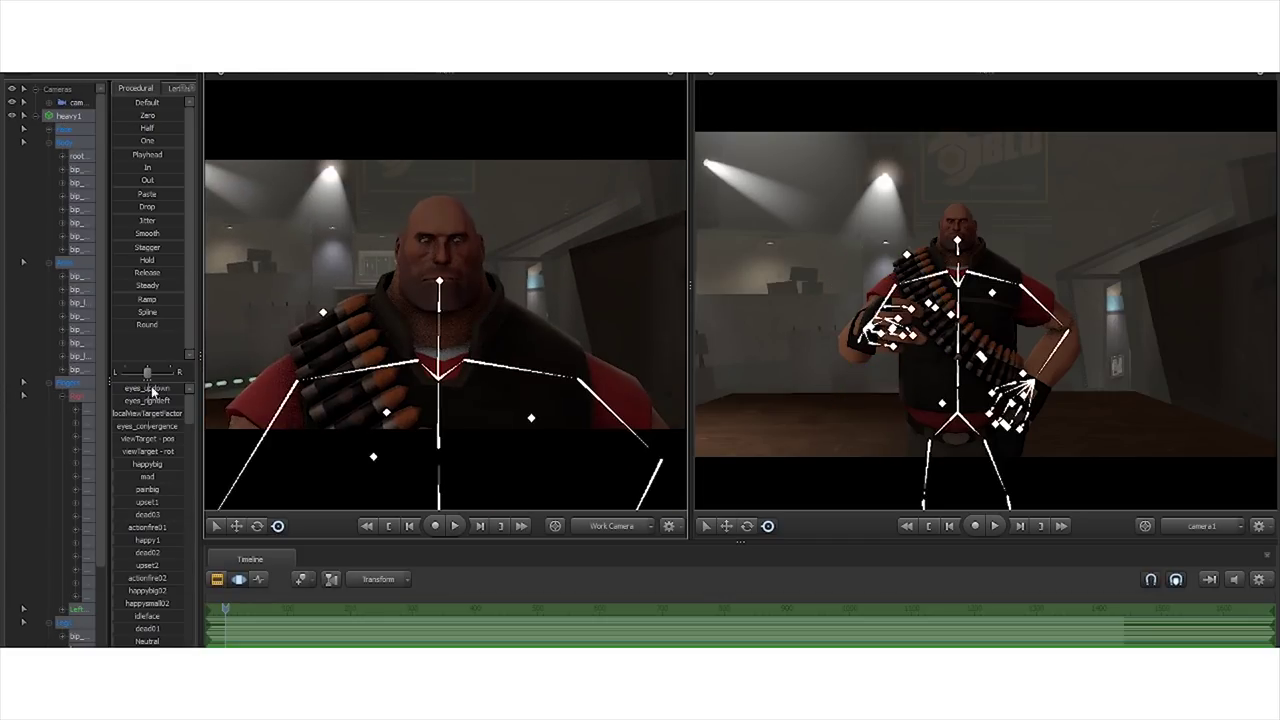
scroll(150, 515, "down", 6)
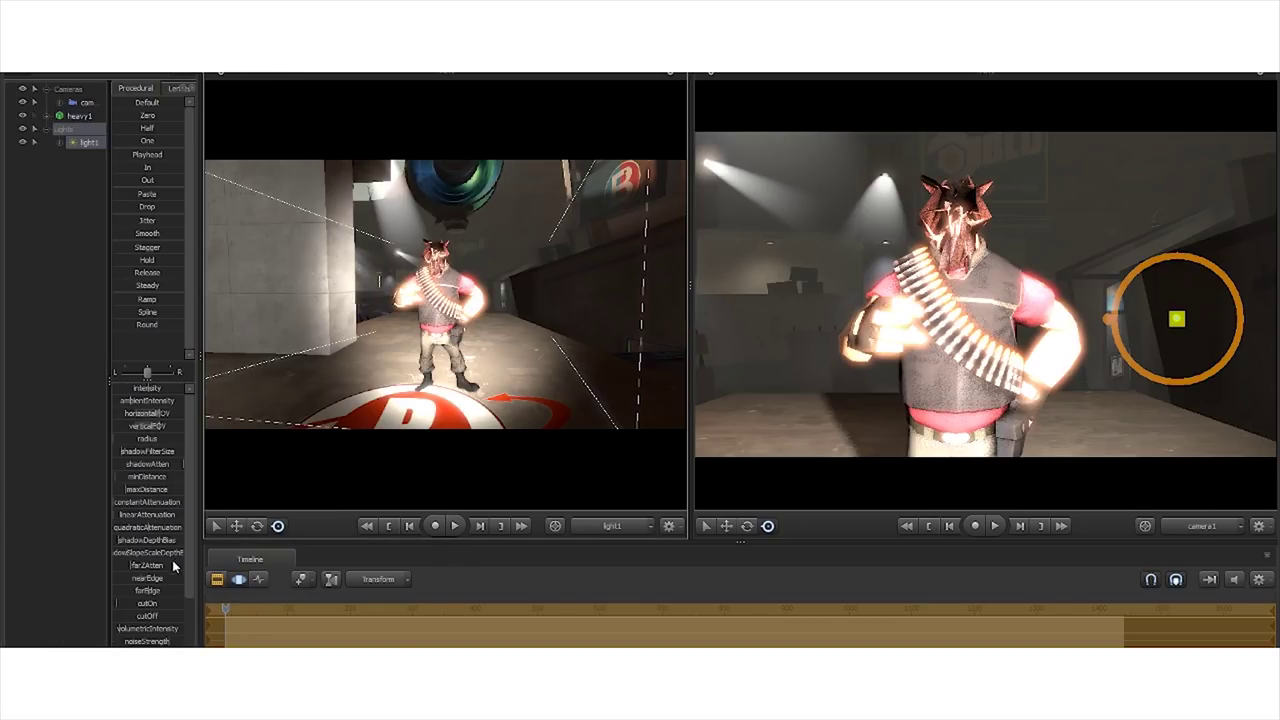
- Tint the light magenta by lowering its green, then start exporting the poster
mouse_move(170, 625)
left_mouse_down()
mouse_move(130, 645)
mouse_move(130, 632)
left_mouse_up()
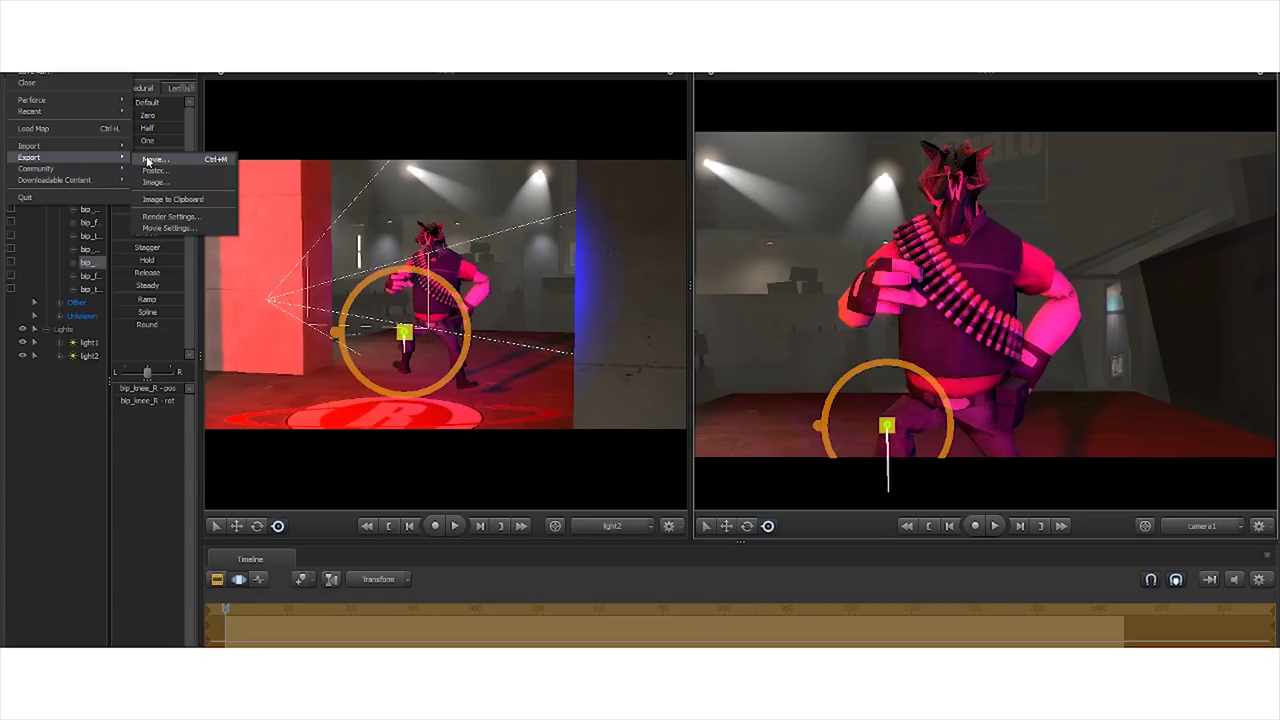
left_click(179, 168)
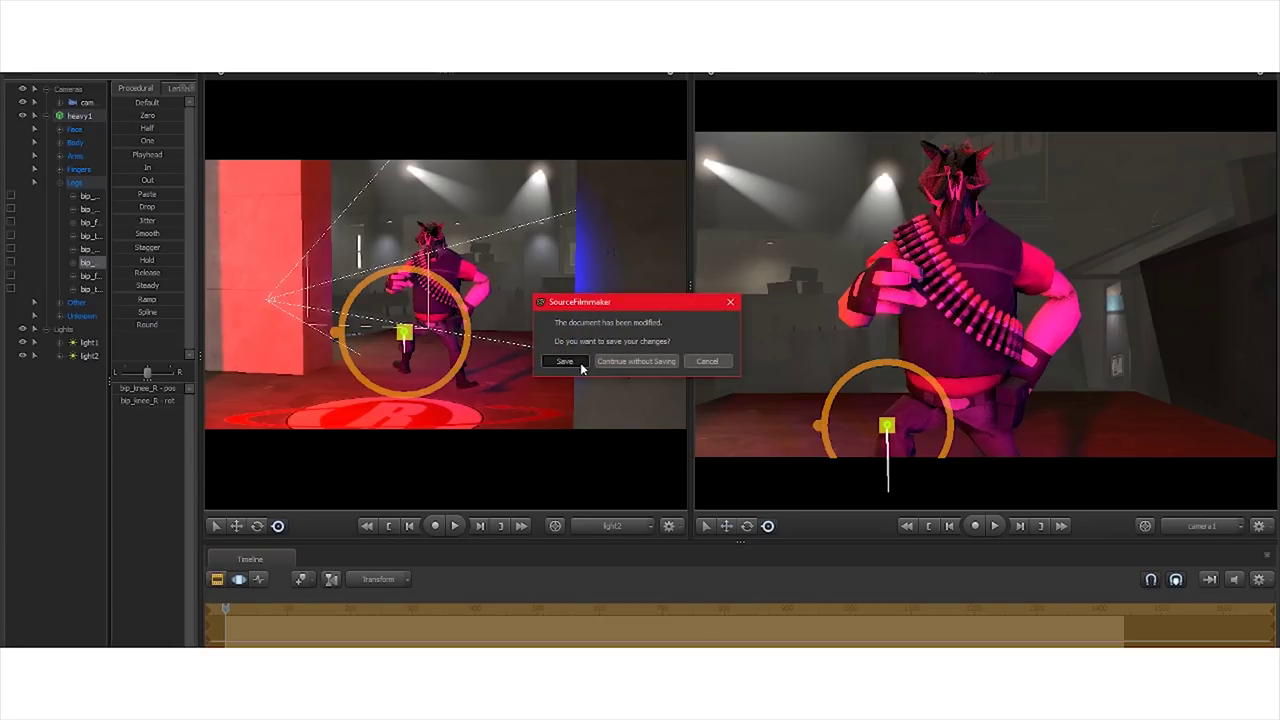